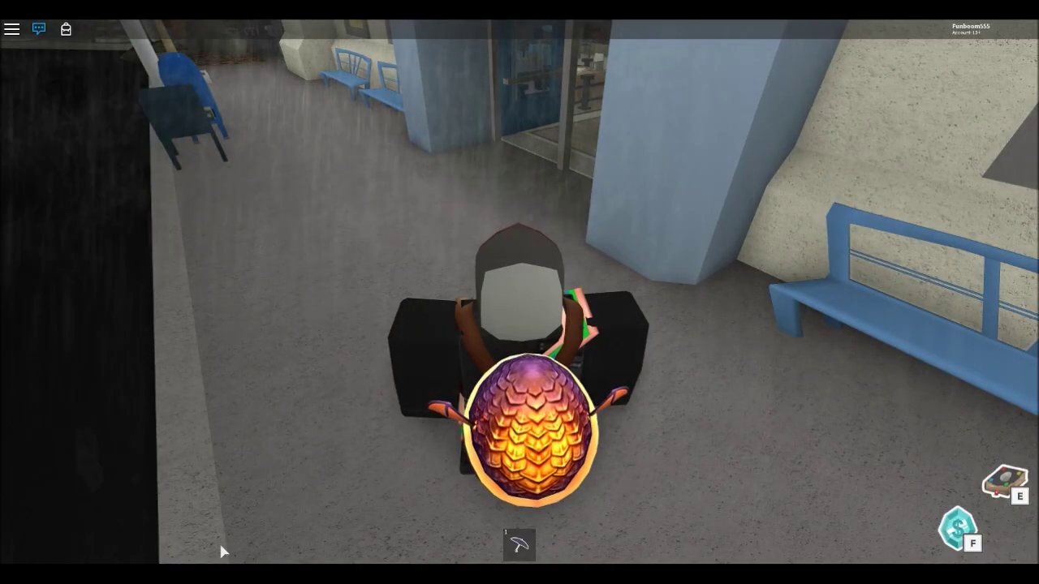
# Walk past the police officers and waiting chairs to the bed, then head for the door
pyautogui.press('w')
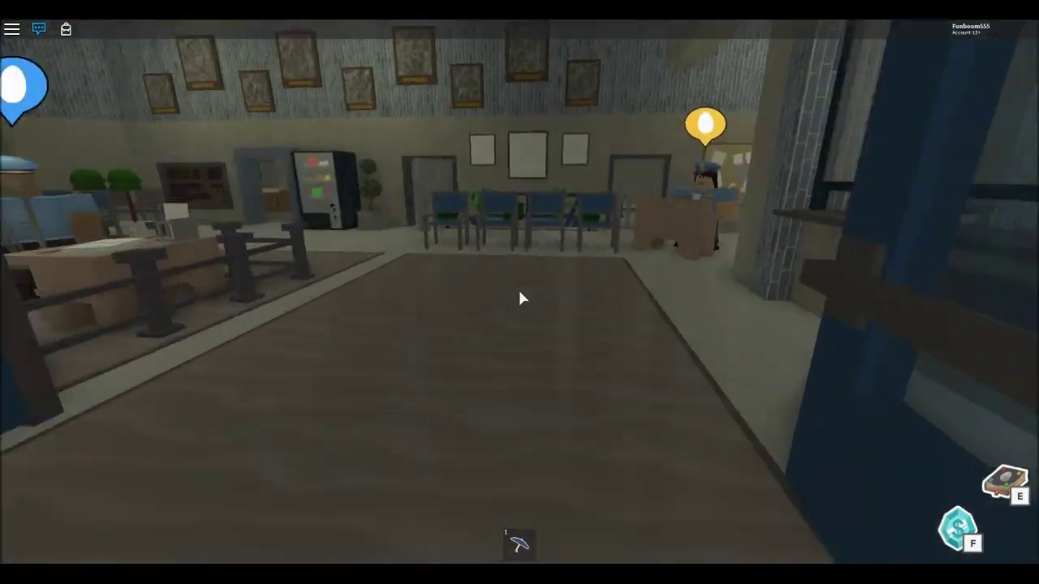
pyautogui.press('w')
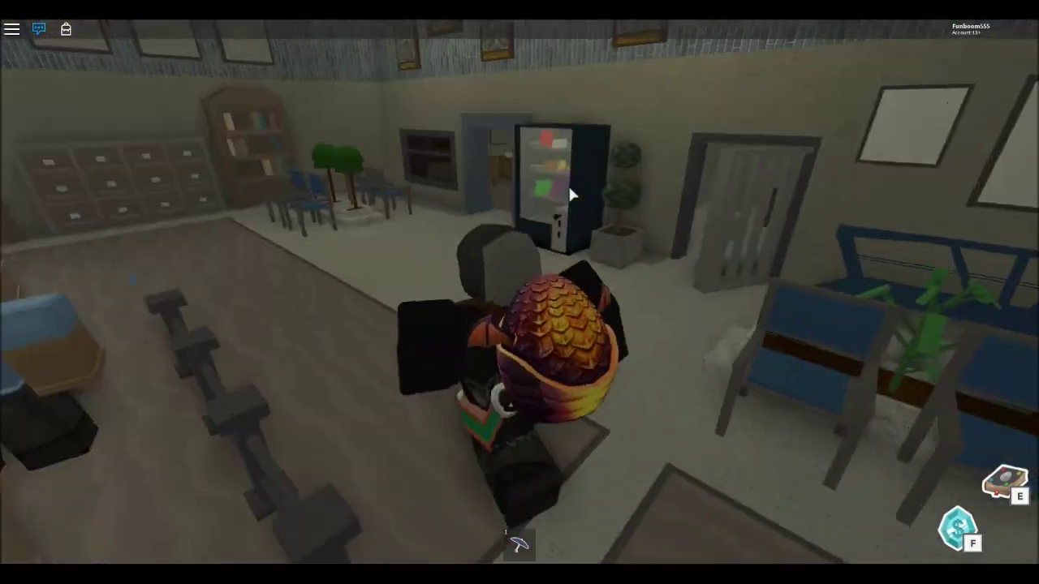
pyautogui.scroll(5, 567, 184)
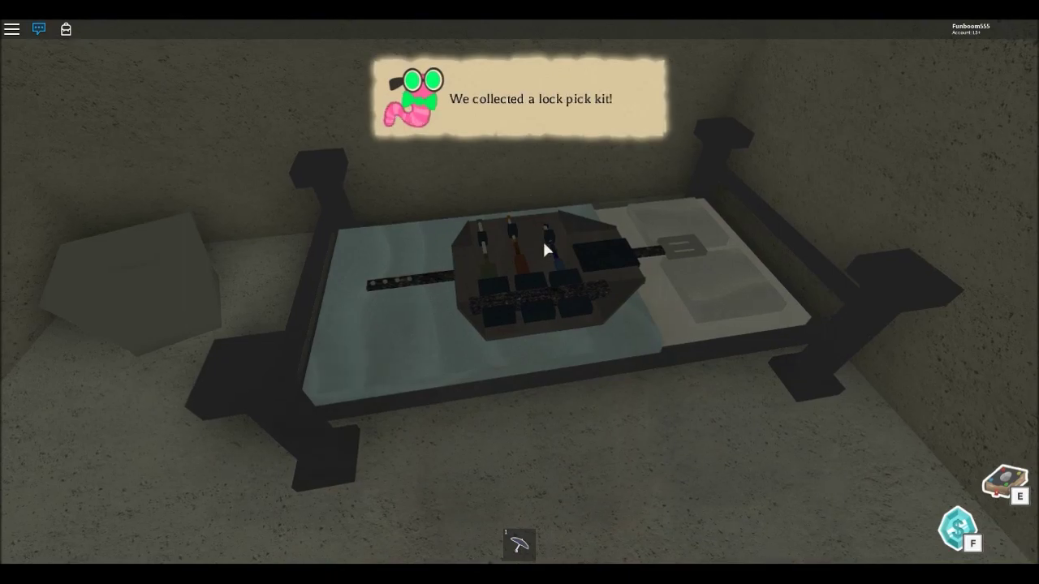
pyautogui.scroll(-5, 542, 240)
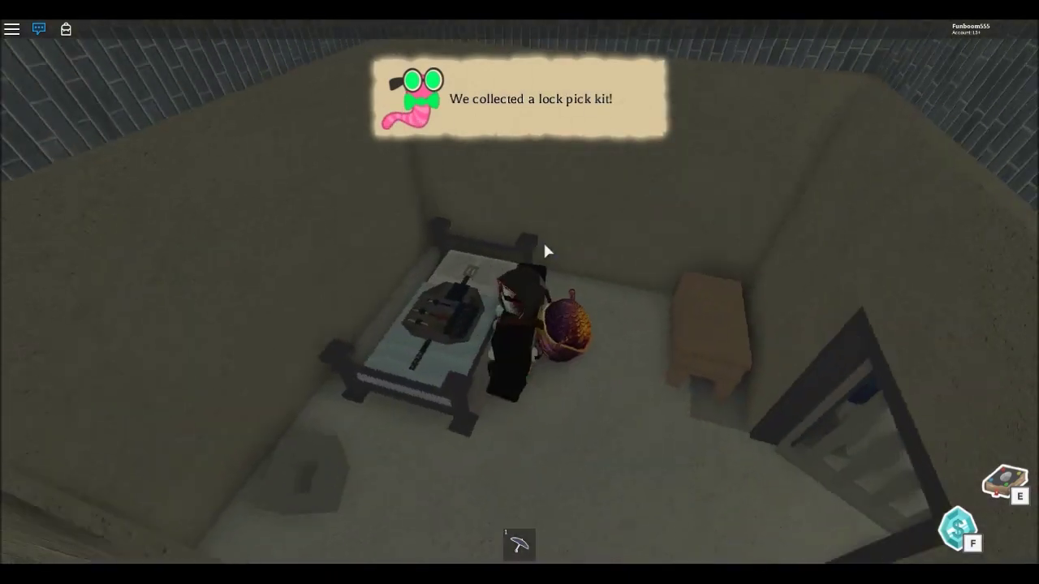
pyautogui.press('w')
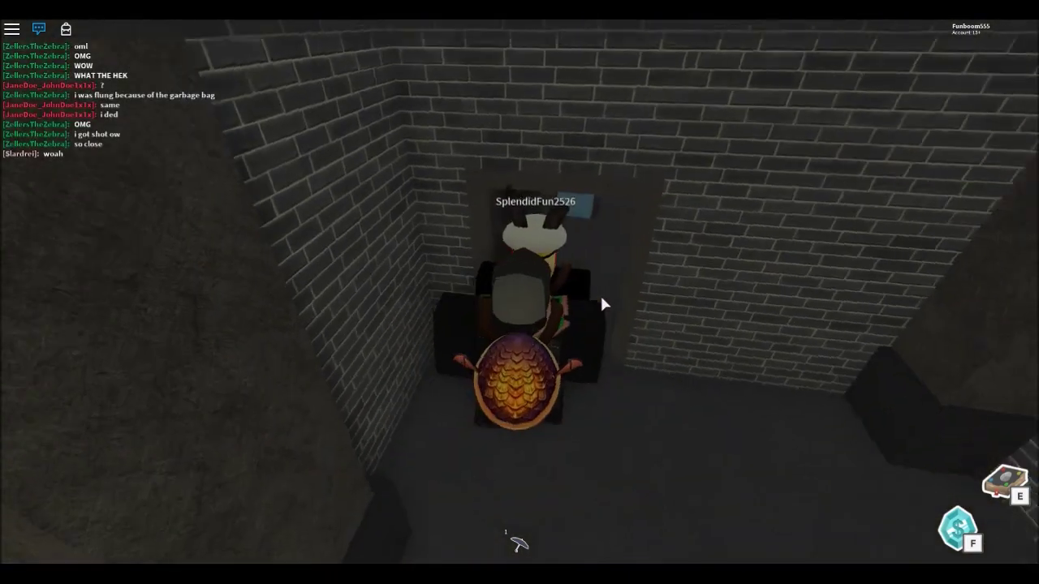
# Follow the dark brick corridor and stairs past the other player into the dim passage
pyautogui.press('w')
pyautogui.press('w')
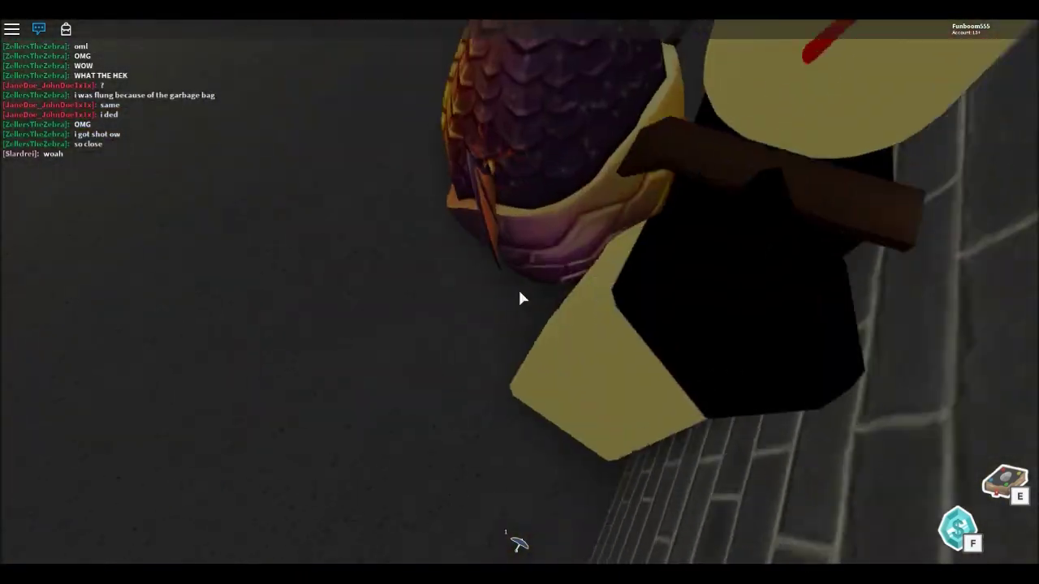
pyautogui.scroll(-4, 522, 299)
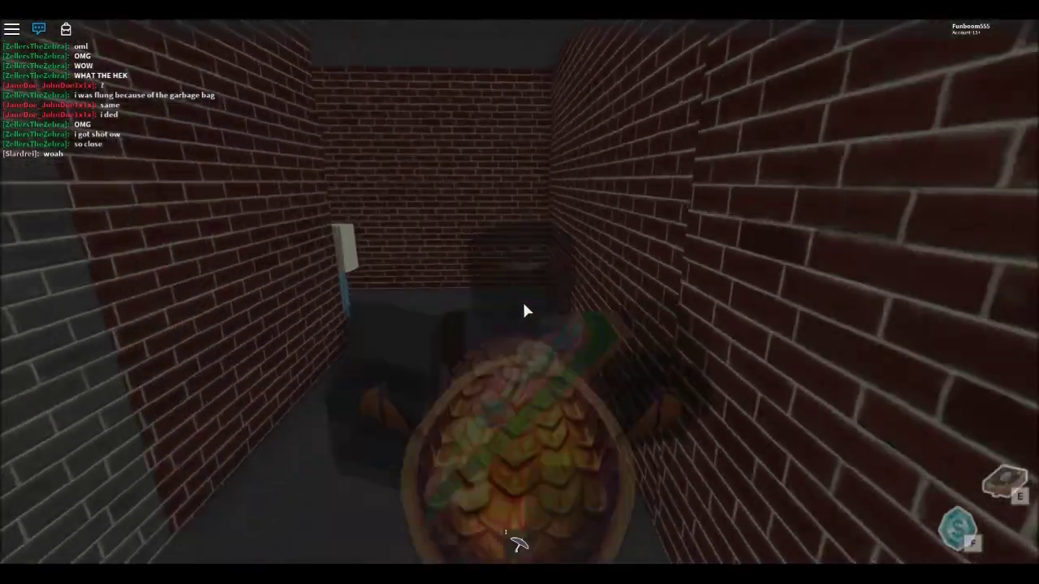
pyautogui.press('w')
pyautogui.scroll(4, 520, 313)
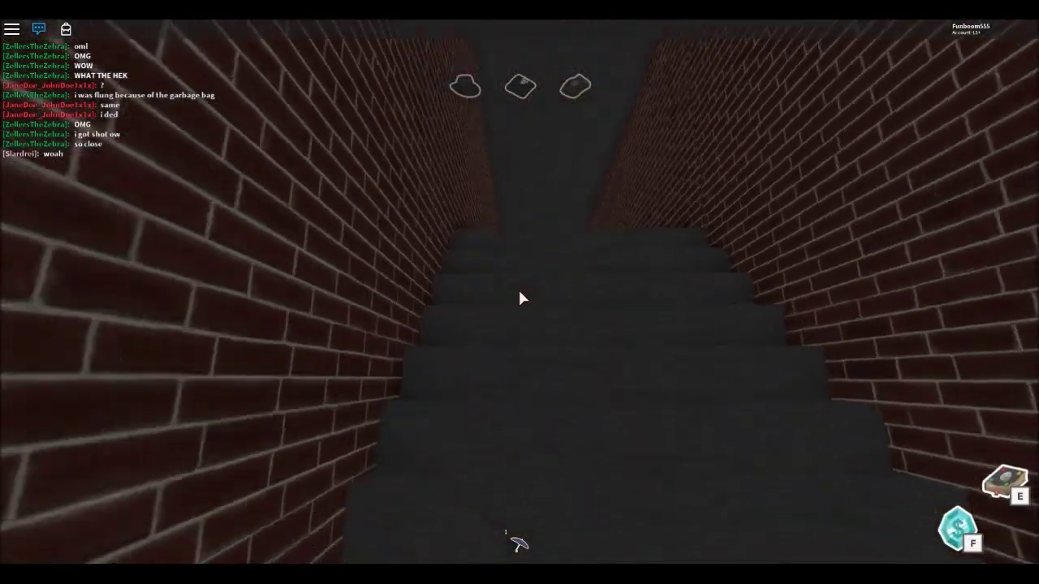
pyautogui.press('w')
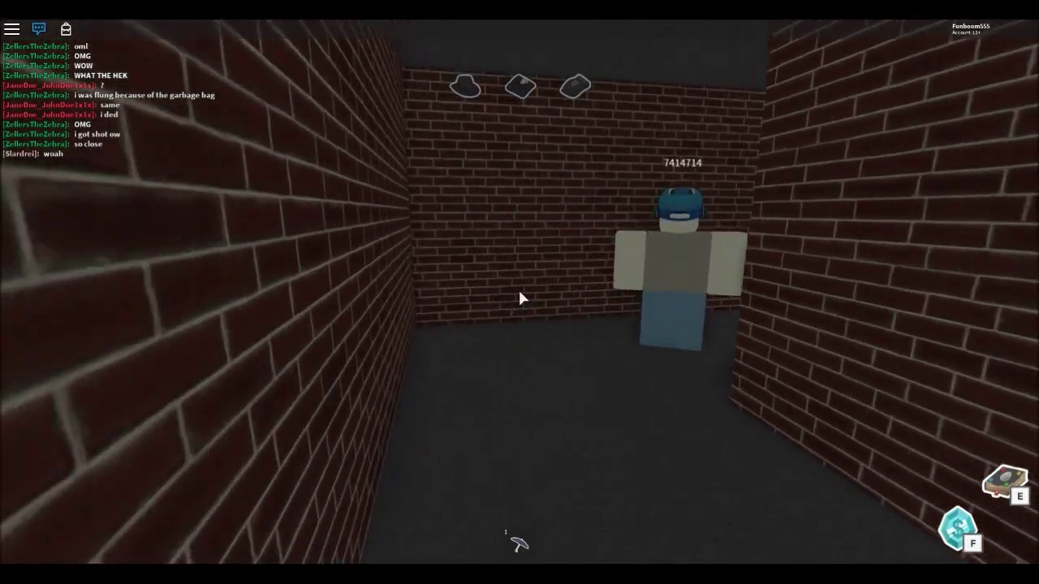
pyautogui.press('w')
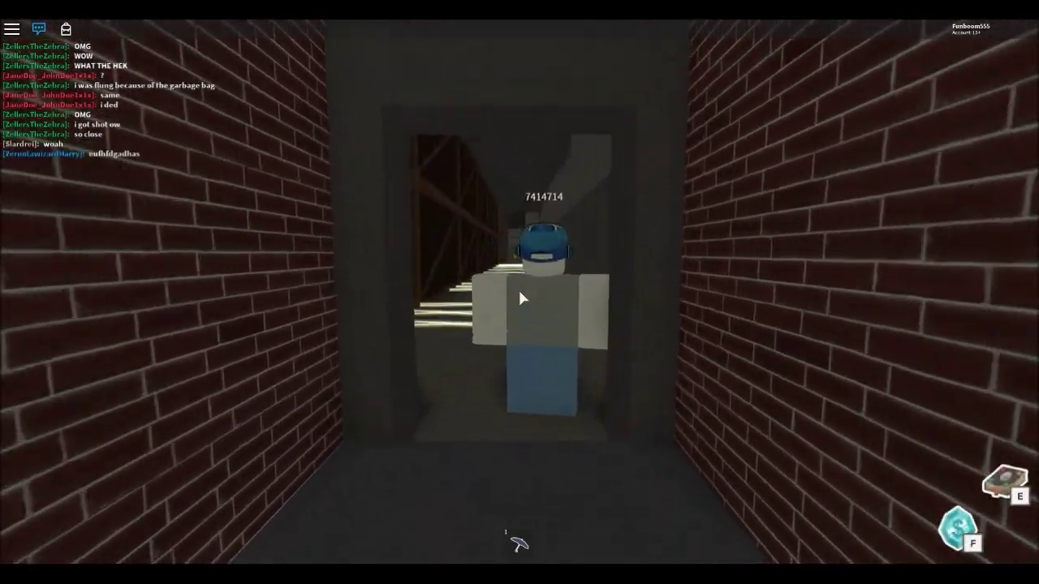
pyautogui.press('w')
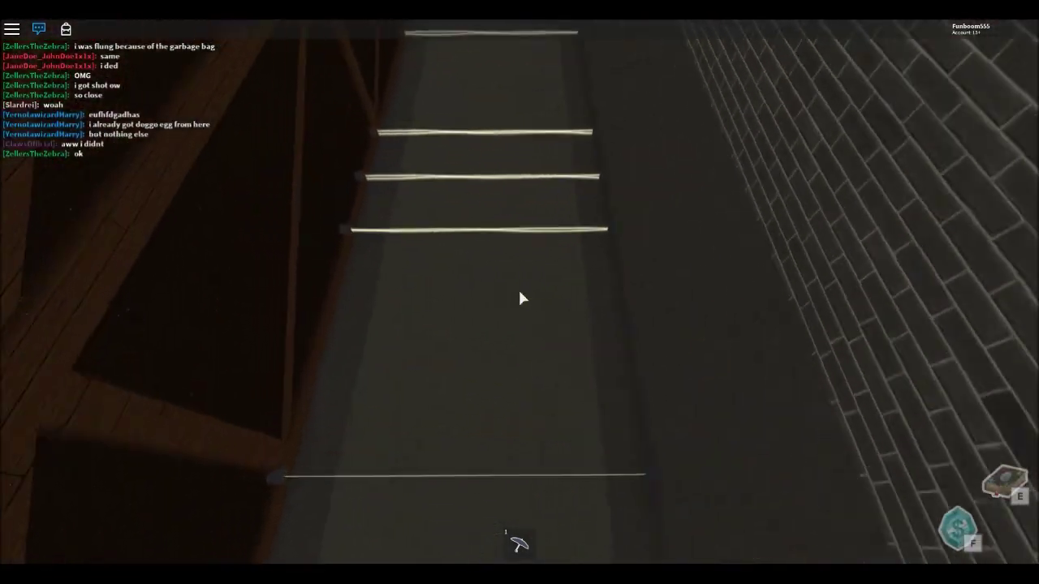
# Follow the glowing floor strips past the fenced sleeping guard and climb into the wooden beams
pyautogui.press('w')
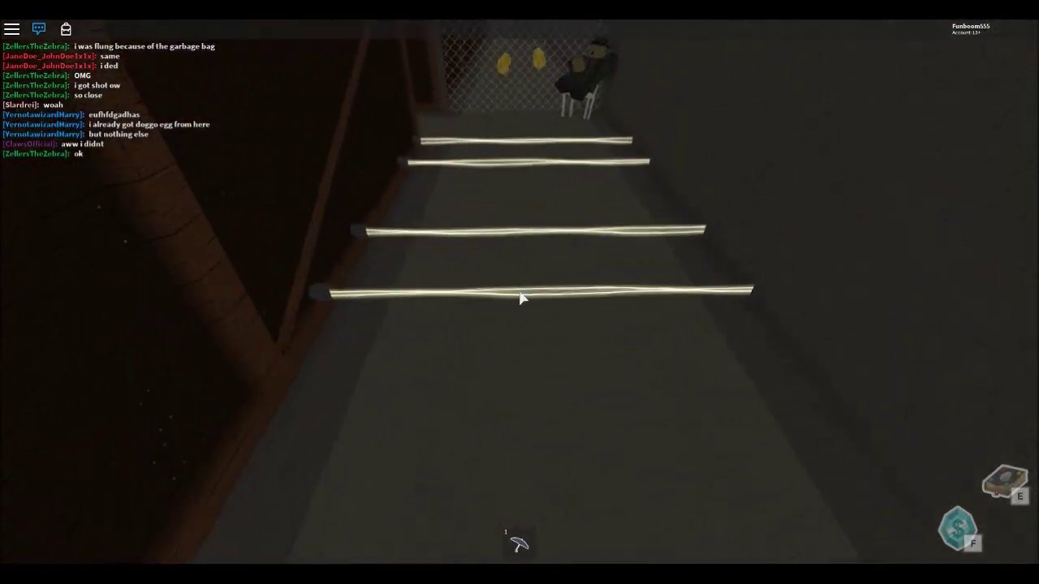
pyautogui.press('w')
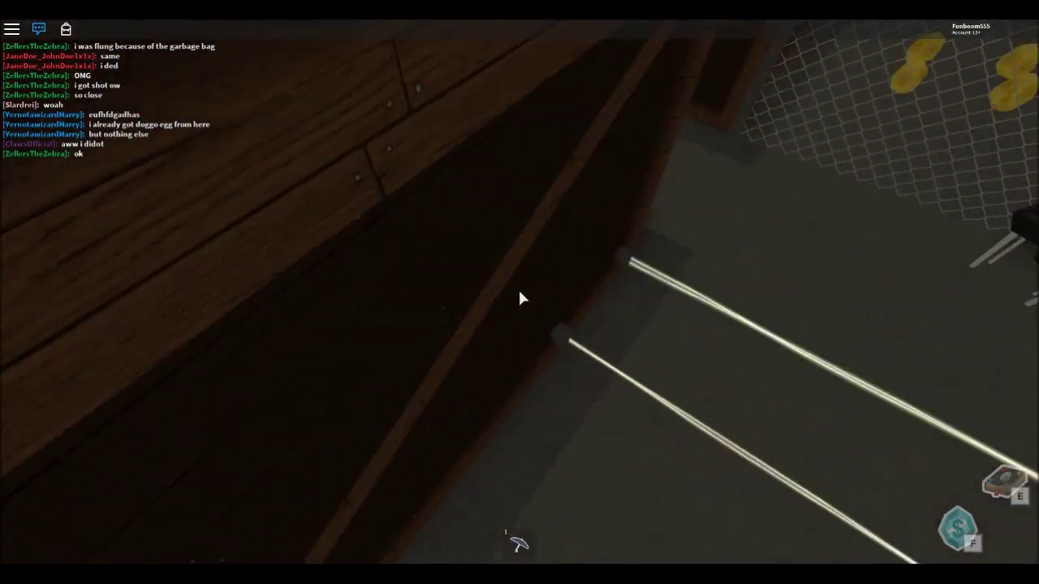
pyautogui.press('w')
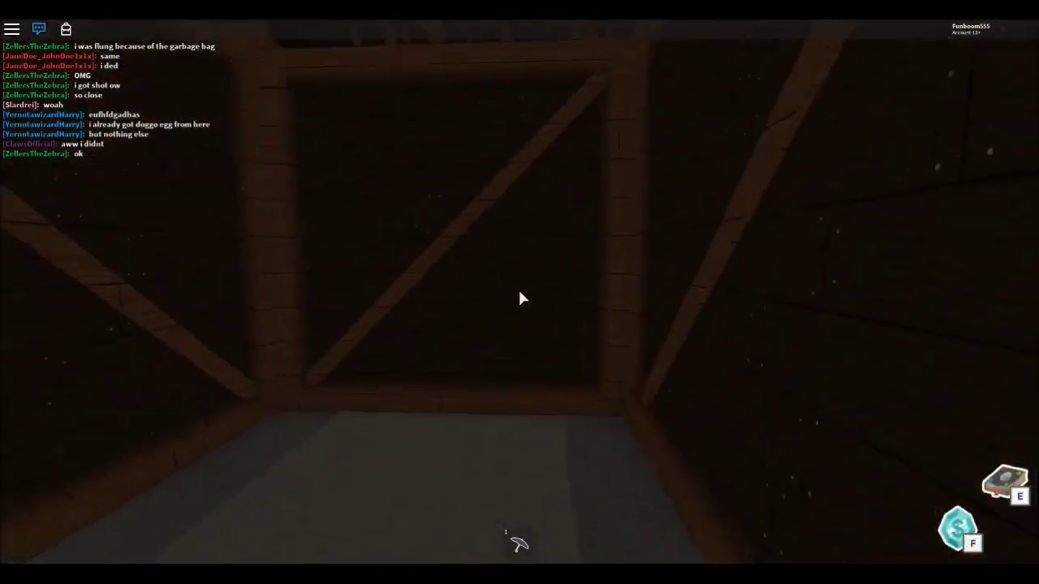
pyautogui.scroll(-3, 522, 299)
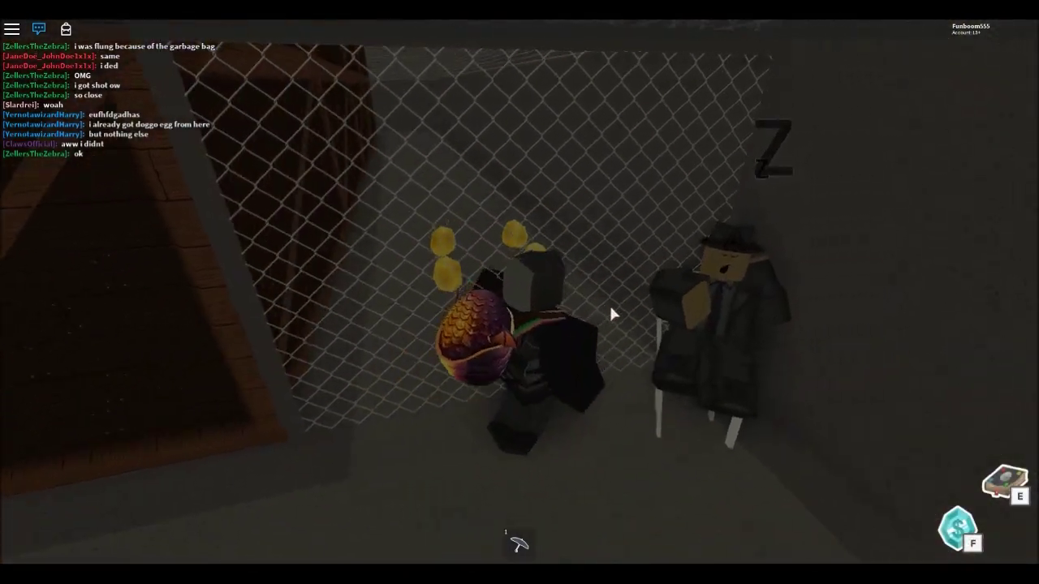
pyautogui.press('w')
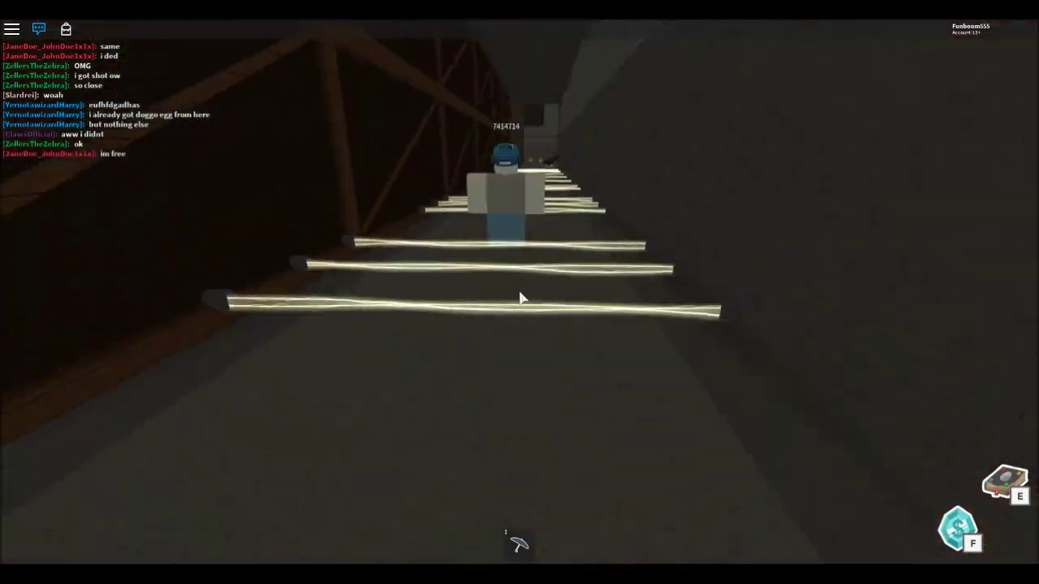
pyautogui.press('w')
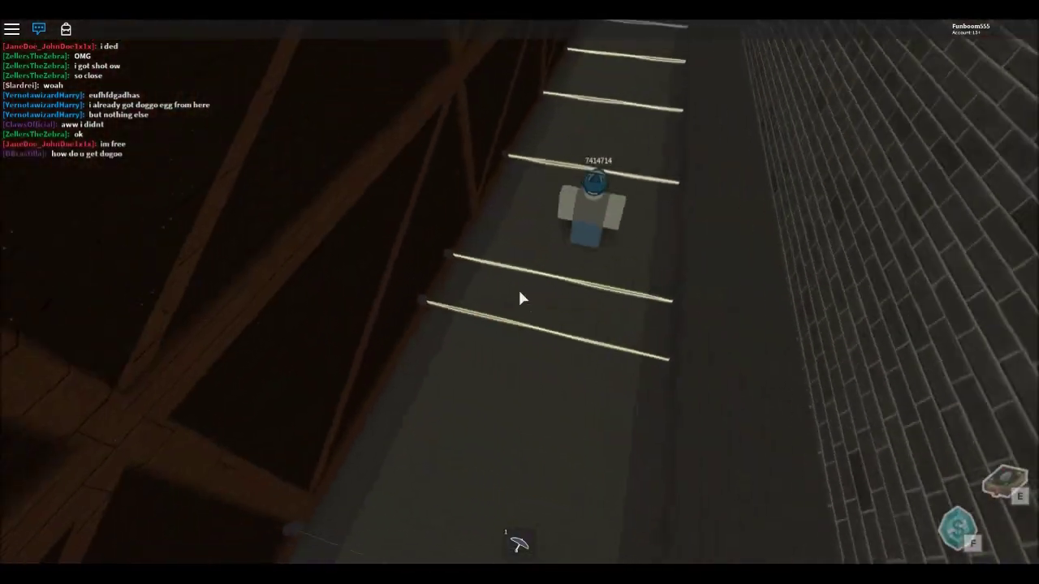
pyautogui.press('w')
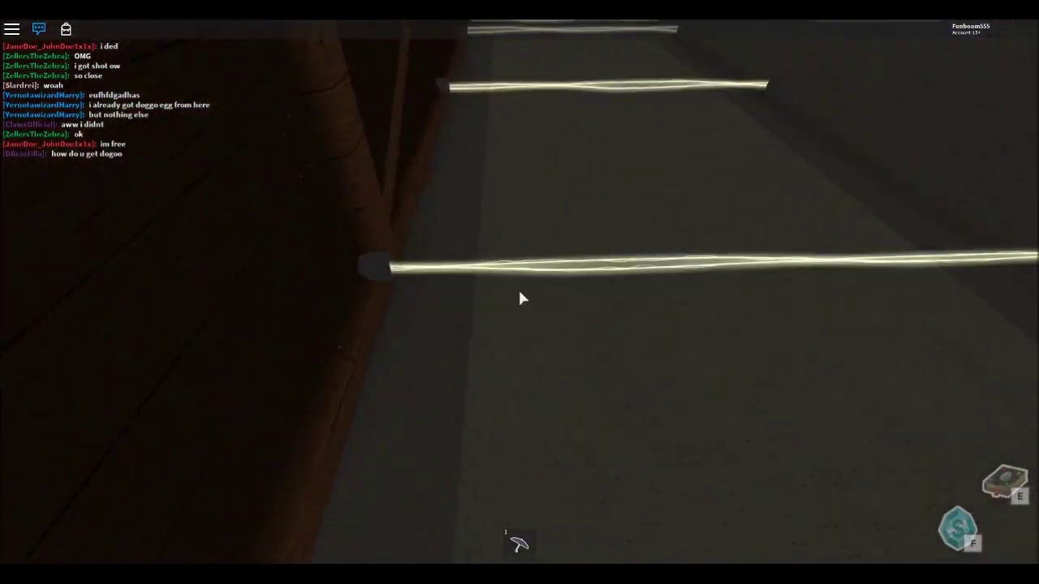
pyautogui.press('w')
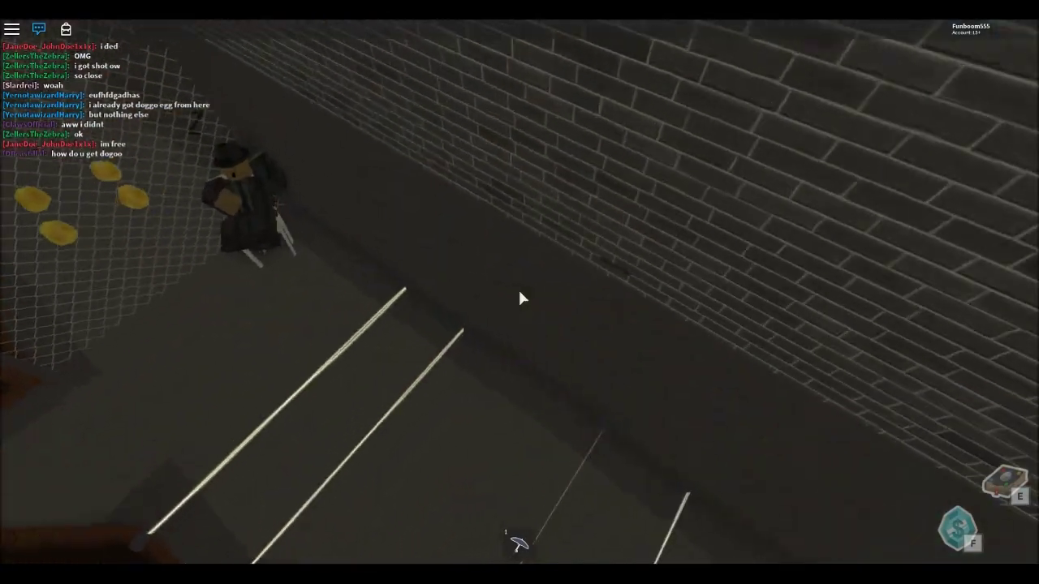
pyautogui.press('w')
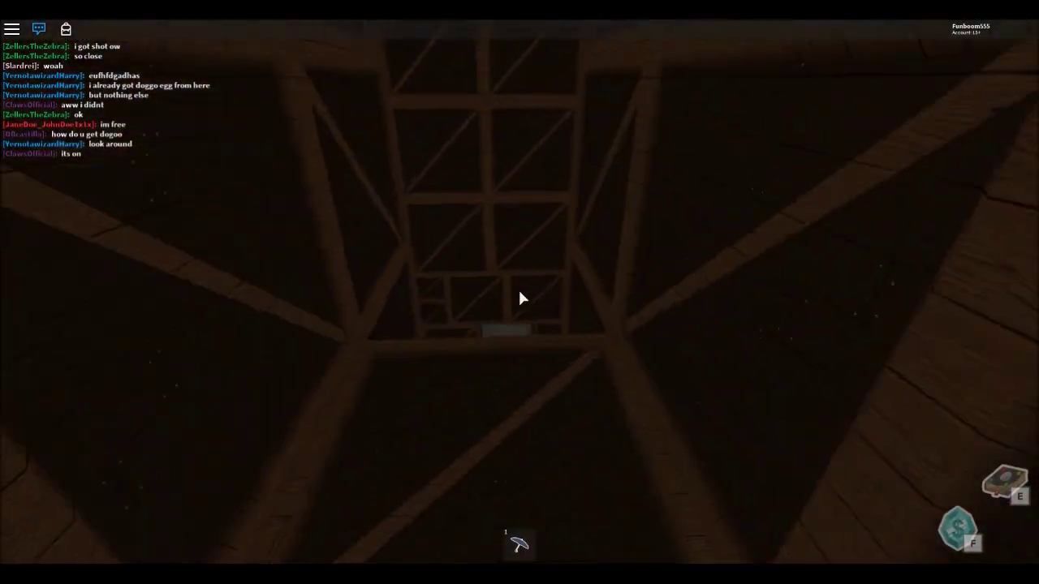
# Move through the wooden rafters past the other player toward the stacked crates
pyautogui.press('w')
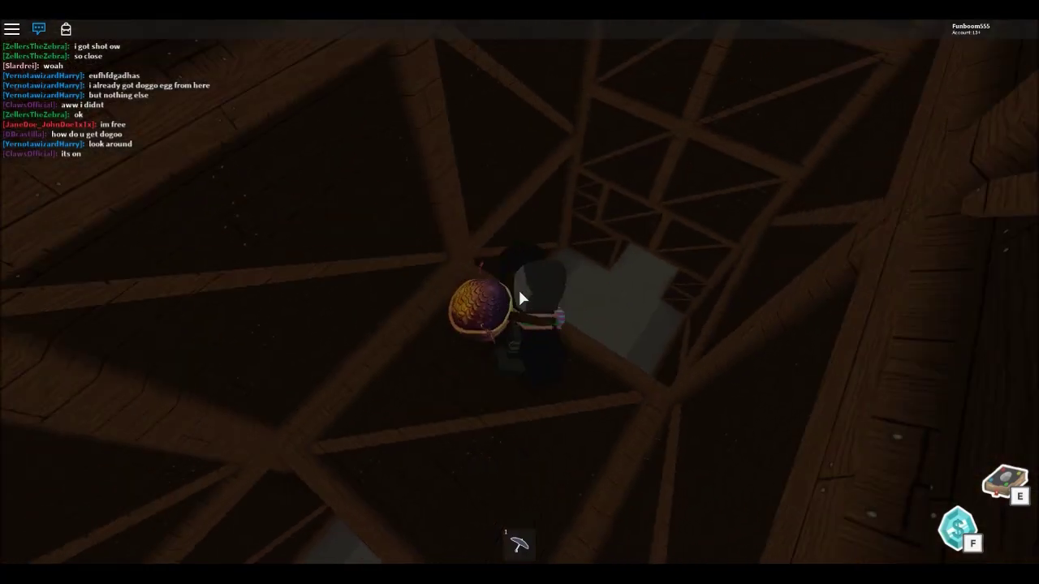
pyautogui.press('w')
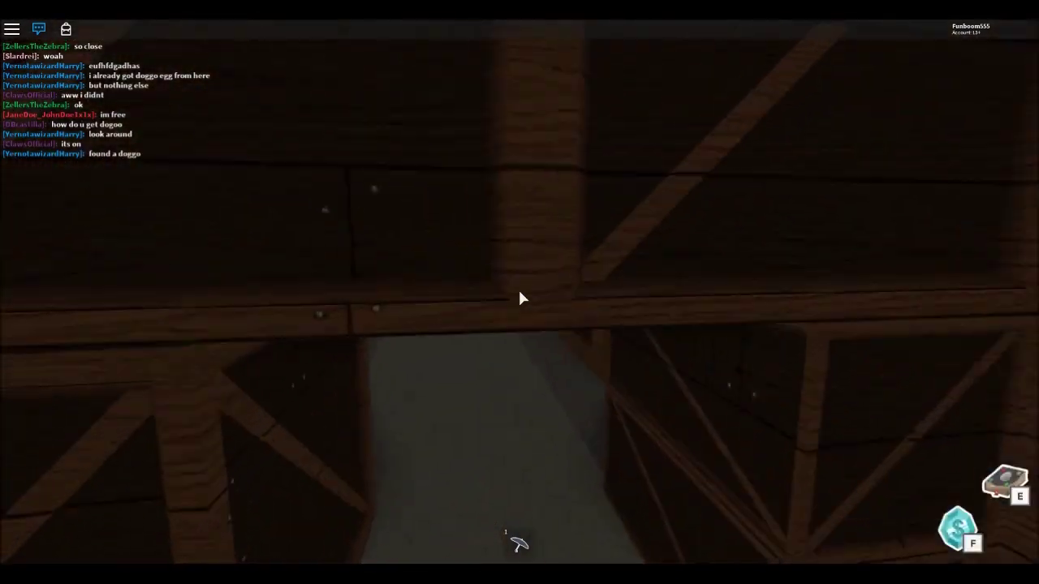
pyautogui.press('w')
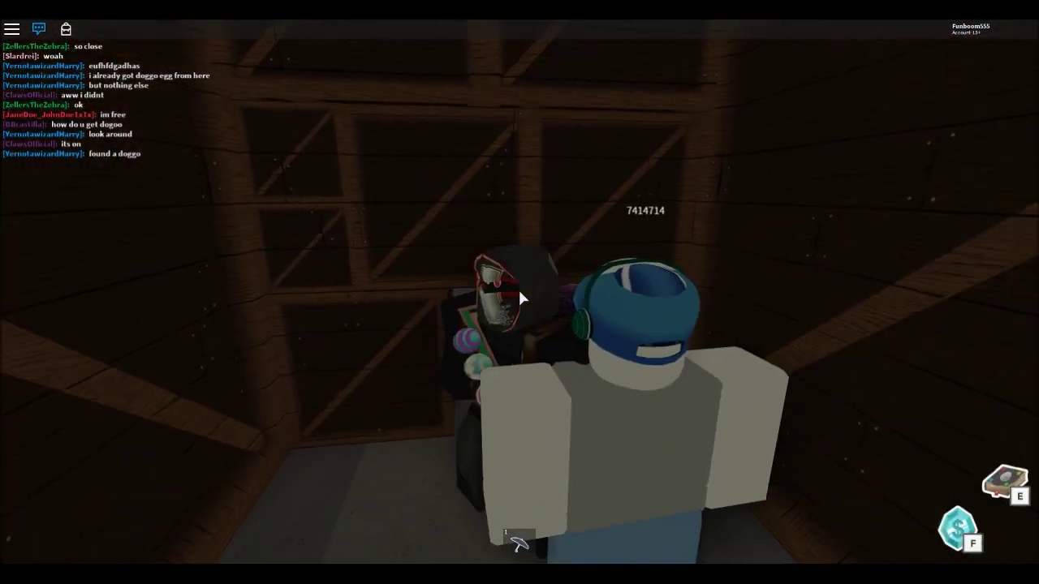
pyautogui.press('w')
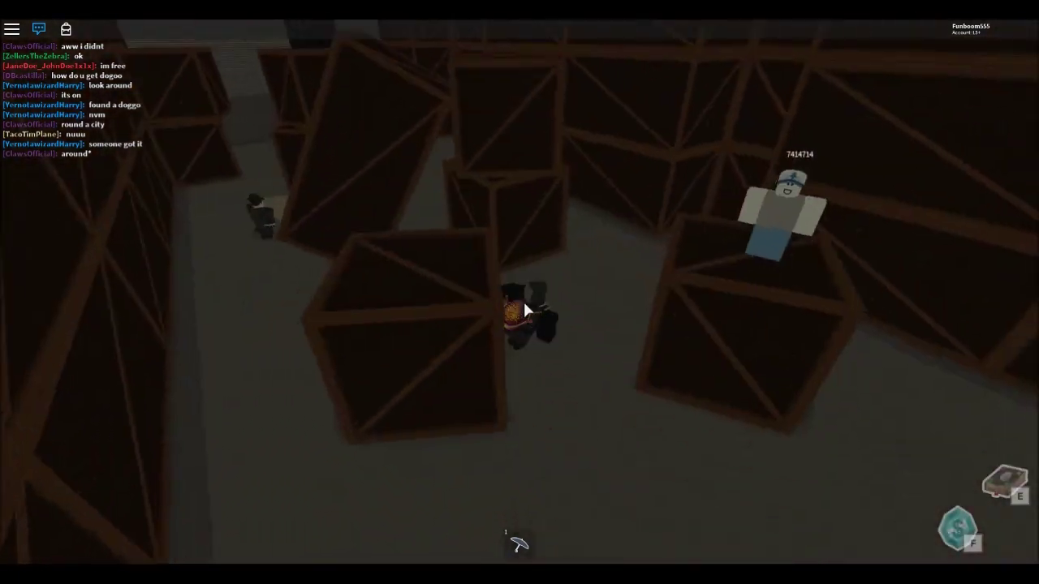
pyautogui.scroll(5, 526, 311)
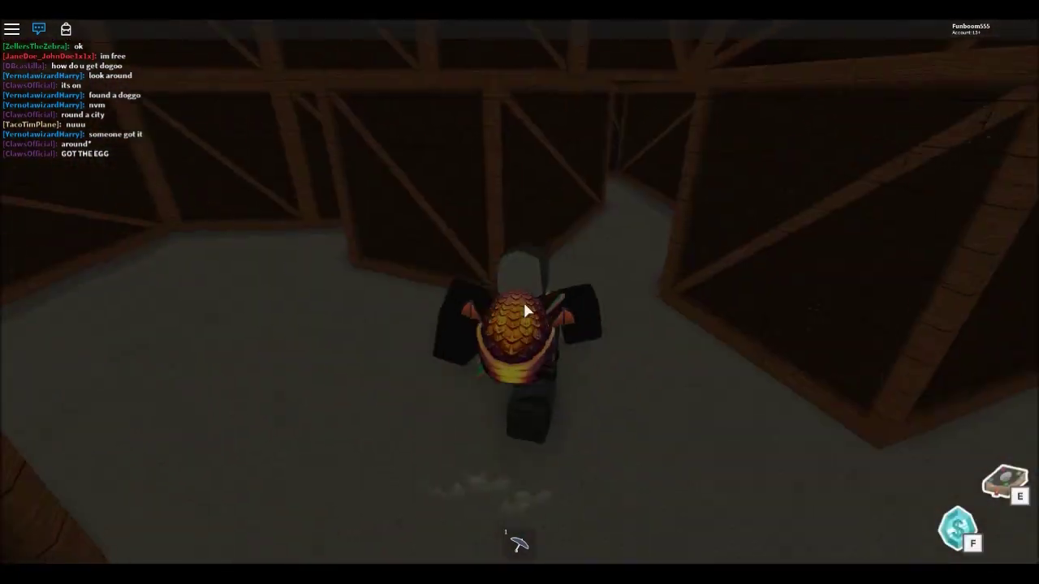
pyautogui.scroll(3, 526, 311)
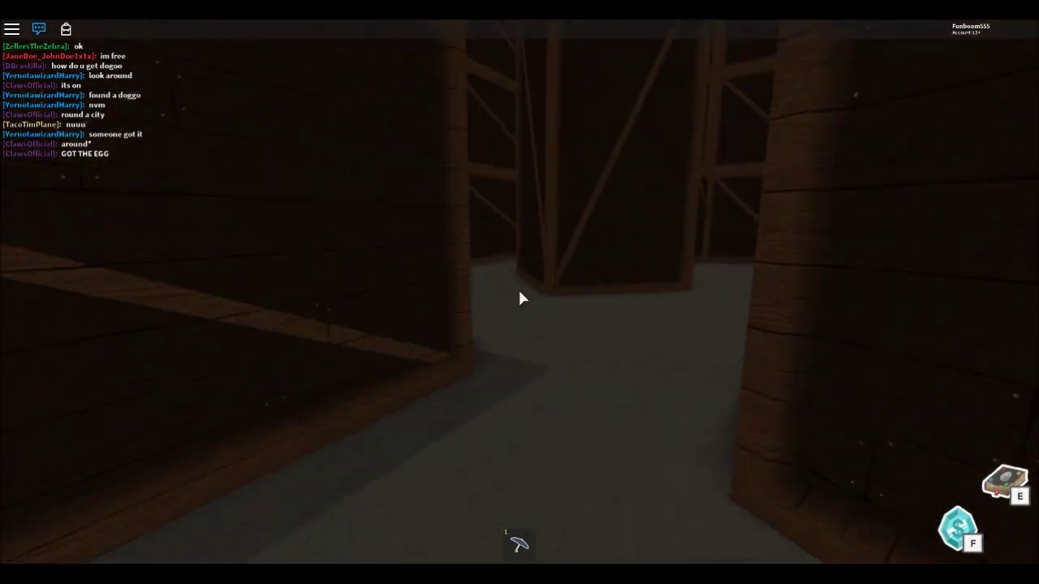
pyautogui.scroll(-5, 521, 298)
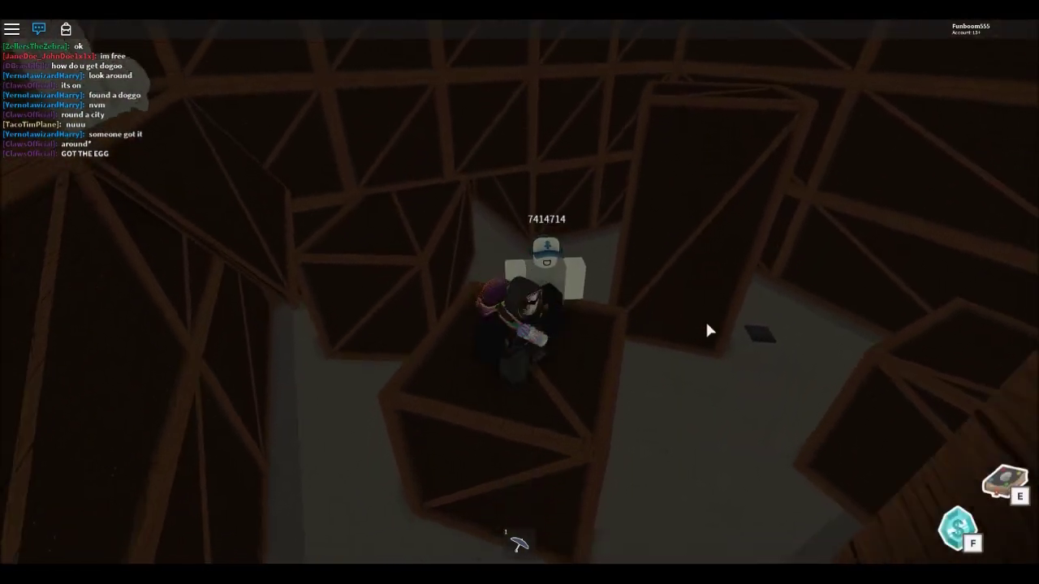
# Thread between the crates to the disguise pickup prompts on the floor
pyautogui.press('w')
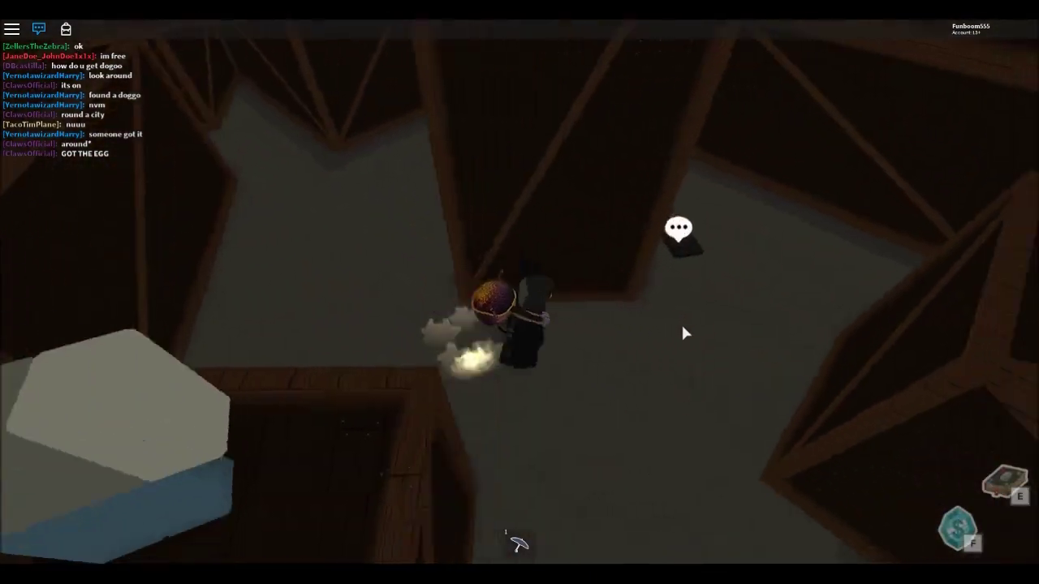
pyautogui.press('w')
pyautogui.press('w')
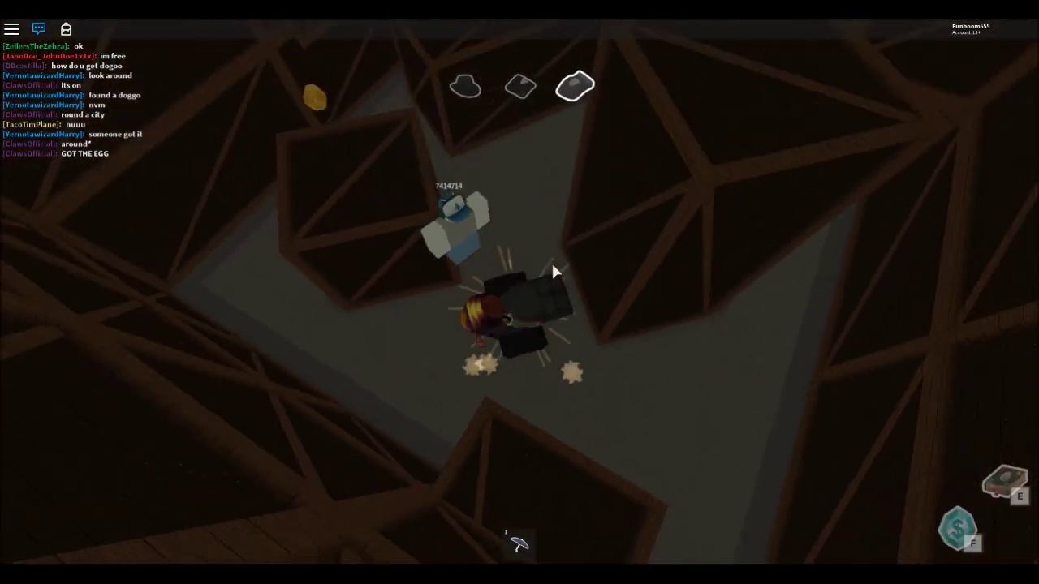
pyautogui.press('w')
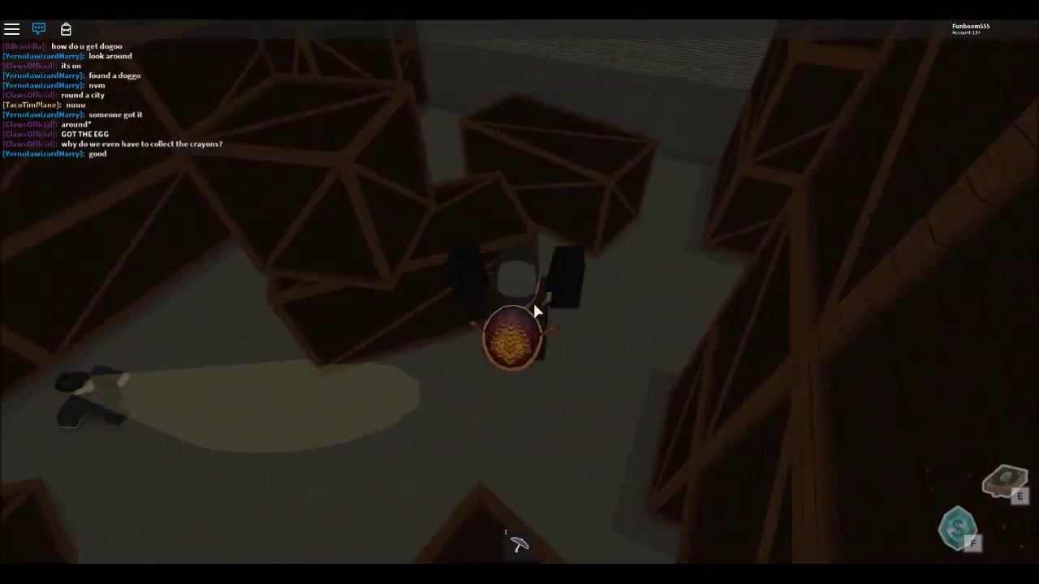
pyautogui.press('w')
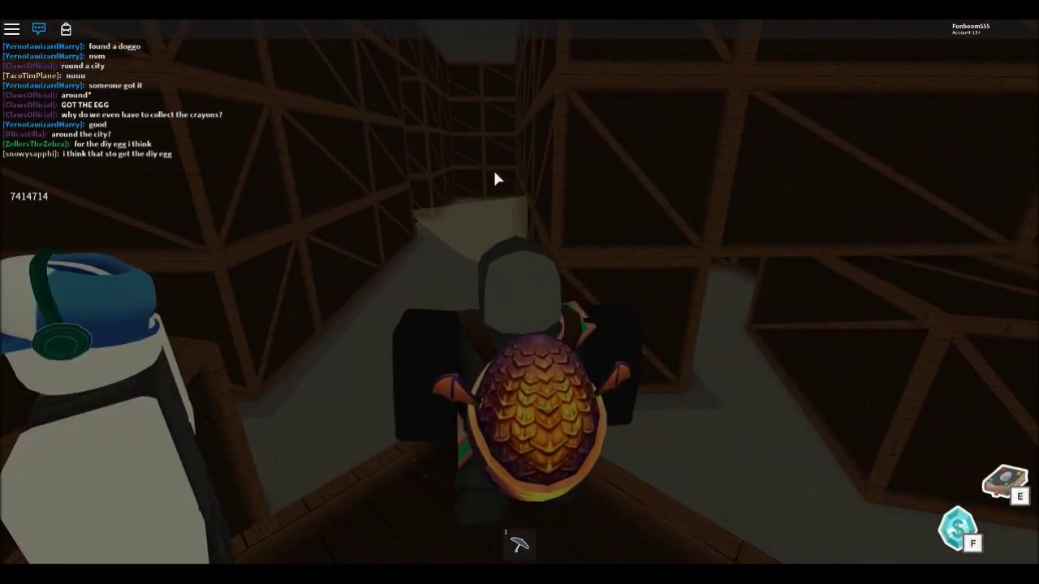
pyautogui.scroll(-5, 511, 169)
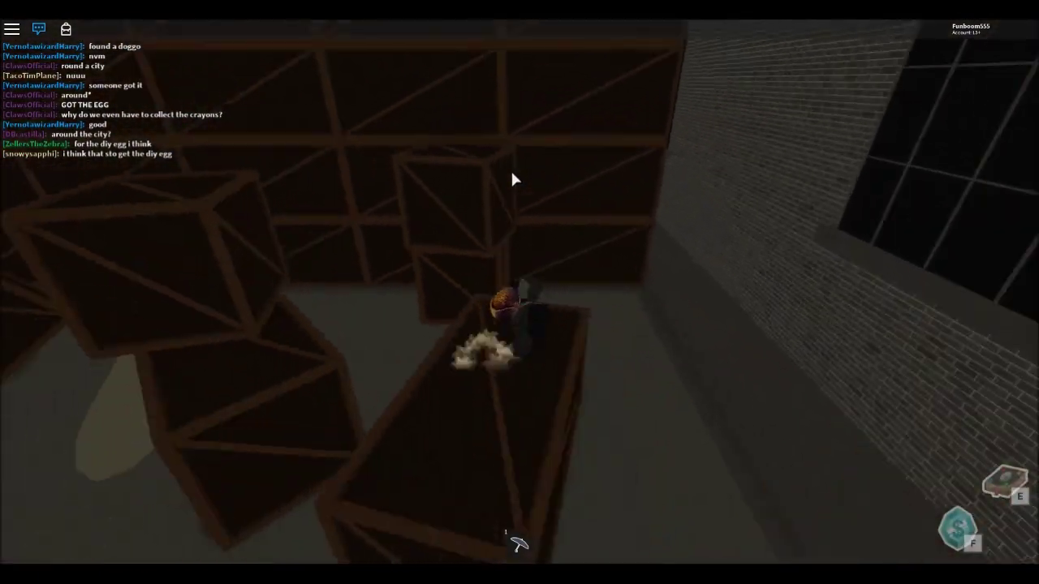
pyautogui.press('w')
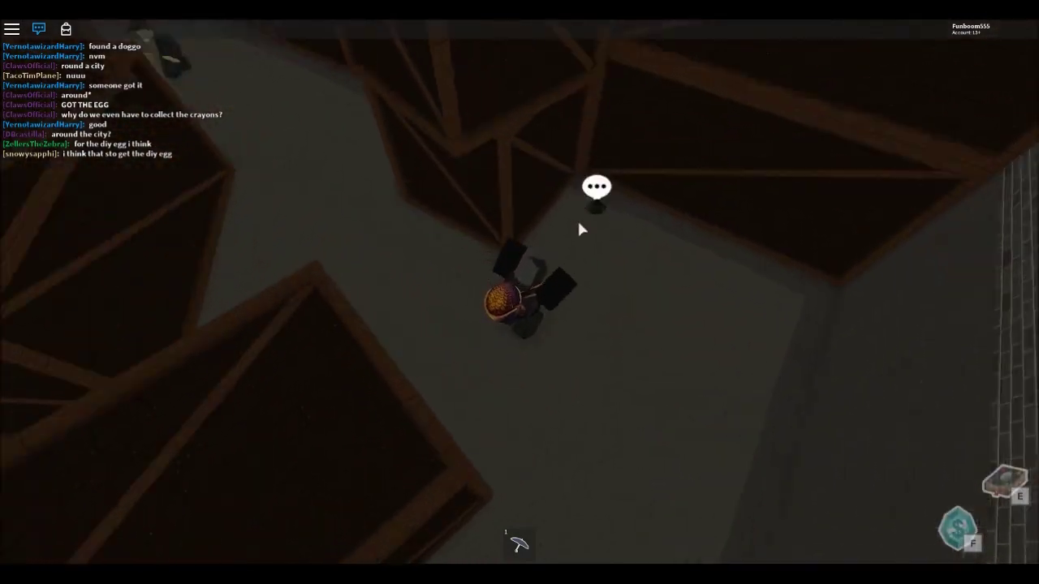
pyautogui.scroll(5, 531, 246)
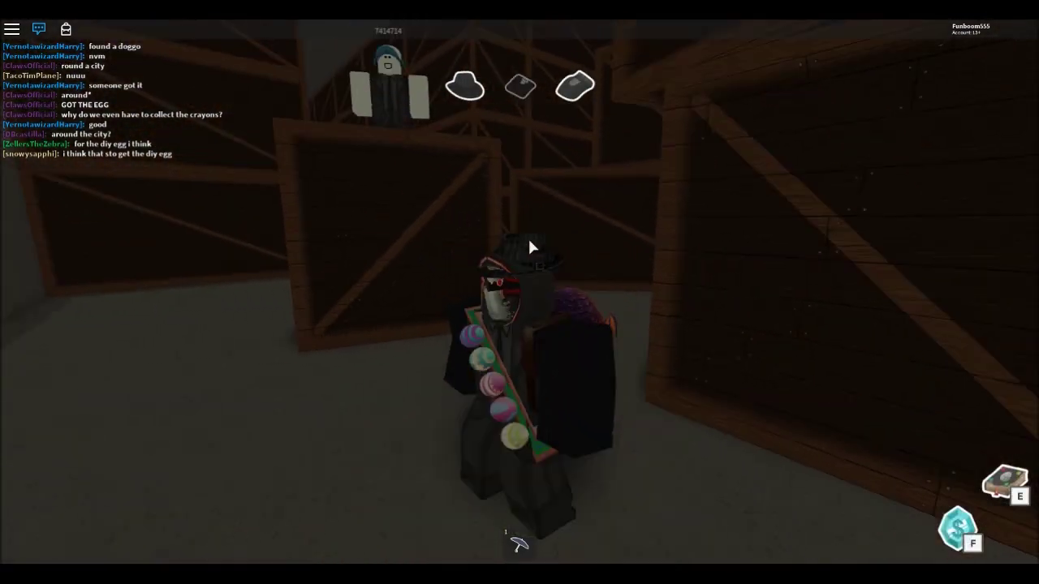
pyautogui.scroll(-5, 531, 246)
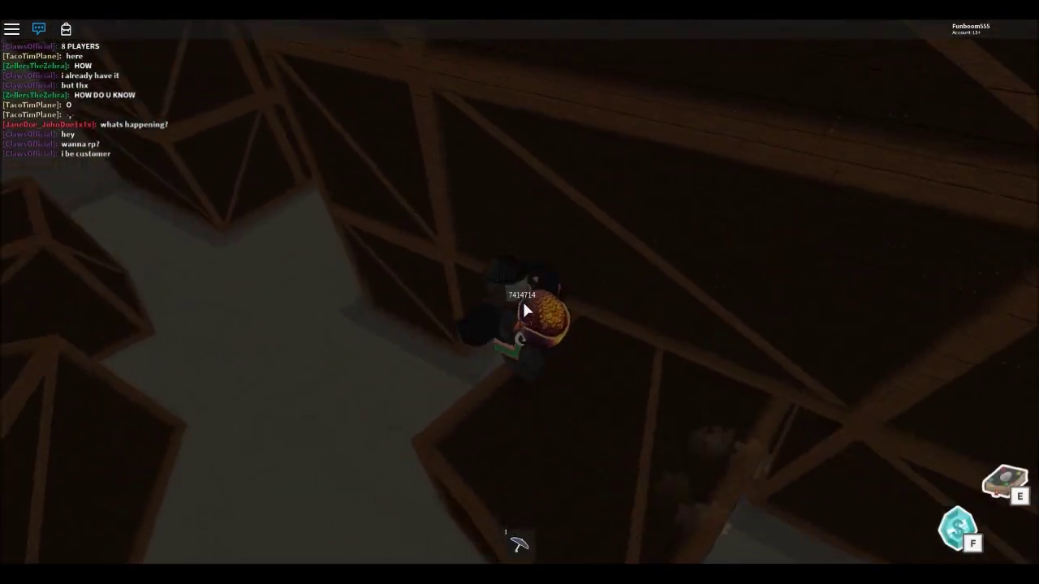
pyautogui.scroll(5, 526, 310)
pyautogui.rightClick(522, 298)
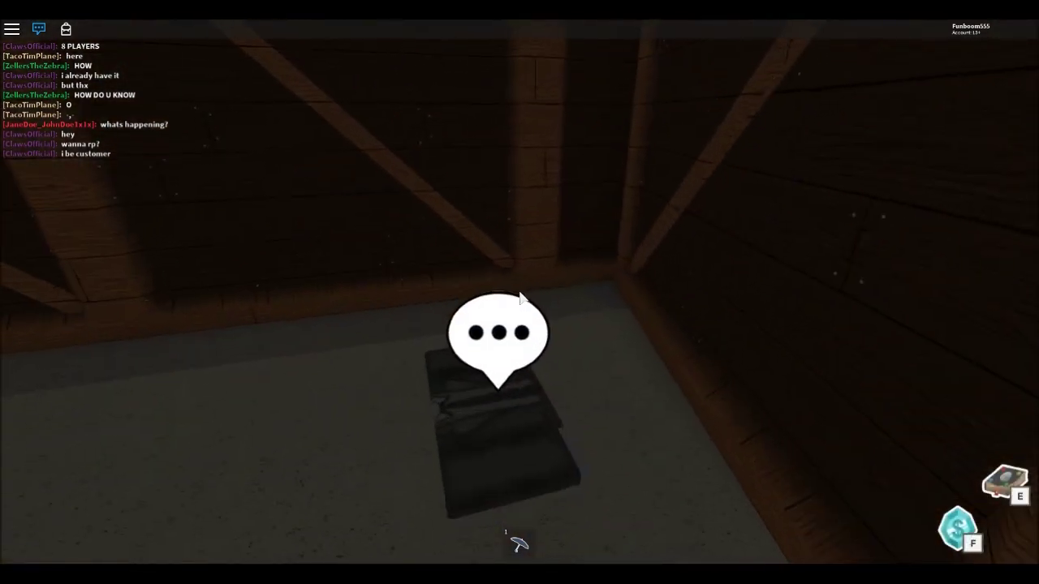
pyautogui.scroll(-4, 522, 298)
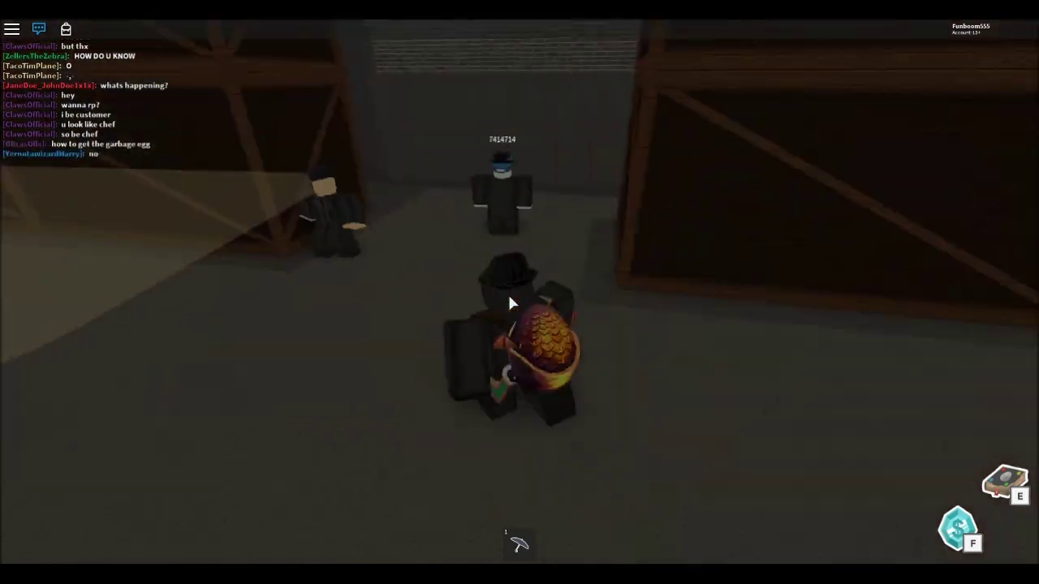
# Walk down the corridor, use the slot 1 pickaxe, and jump onto the ceiling beams
pyautogui.press('w')
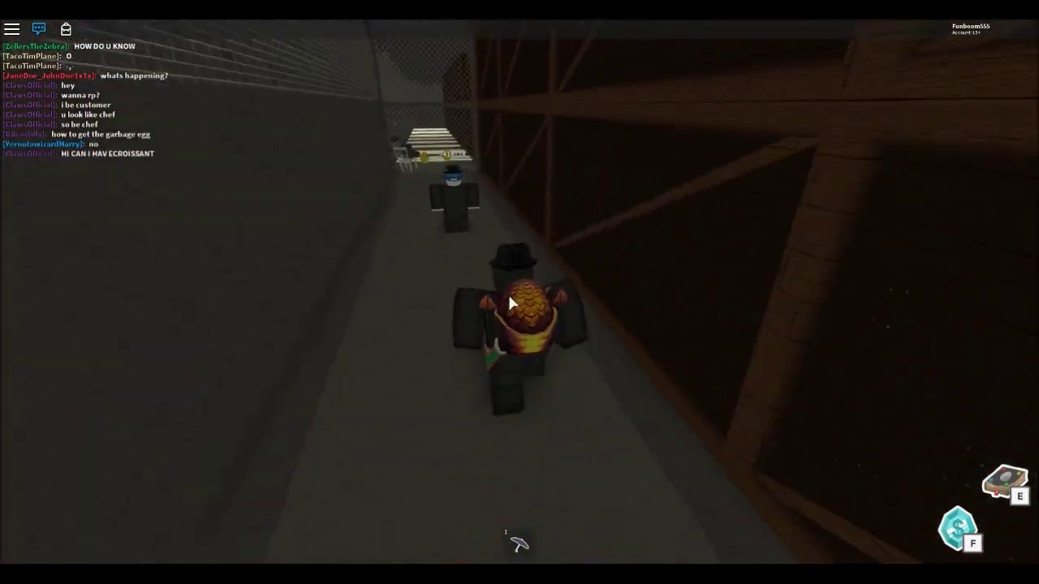
pyautogui.press('w')
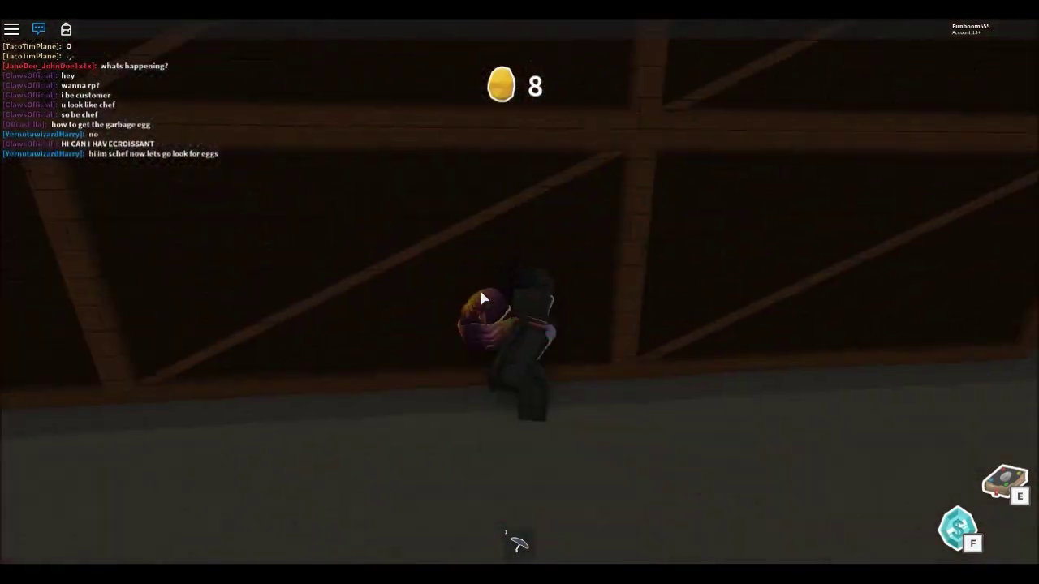
pyautogui.press('1')
pyautogui.click(481, 297)
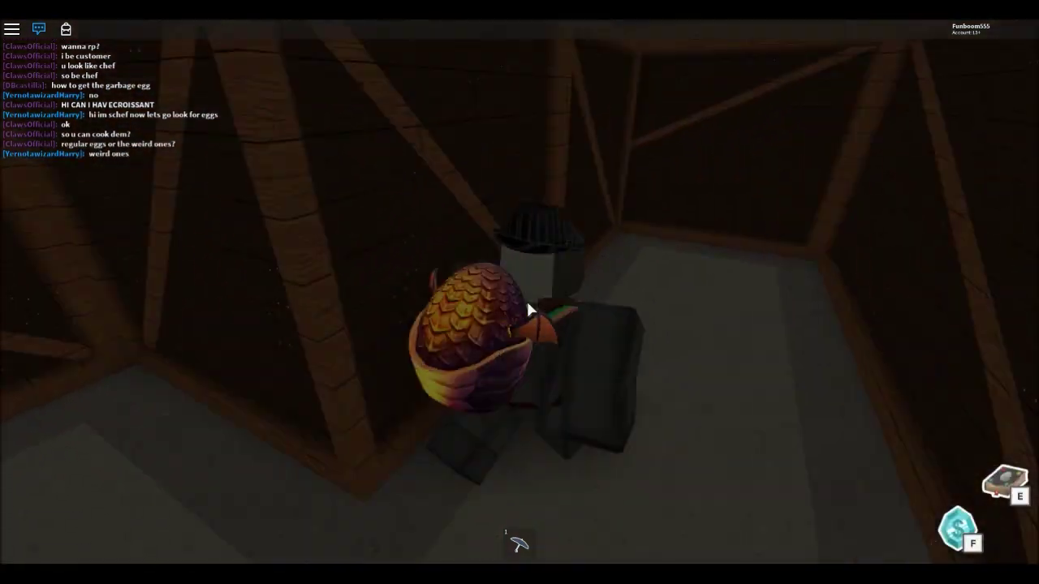
pyautogui.moveTo(530, 309); pyautogui.dragTo(523, 297)
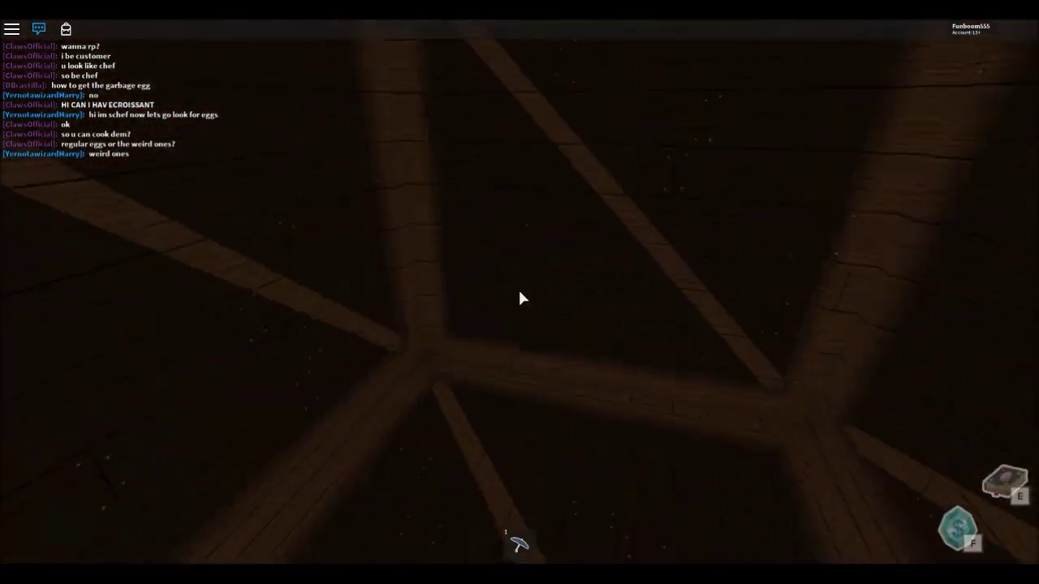
pyautogui.press('space')
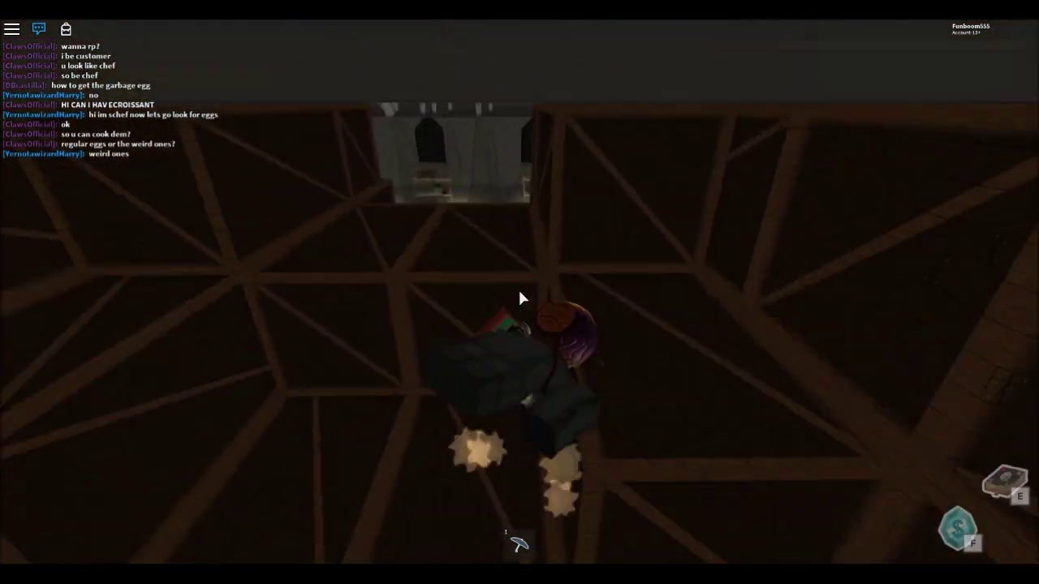
# Cross the attic beams into the lit storeroom and reach the back-wall metal shelves
pyautogui.press('w')
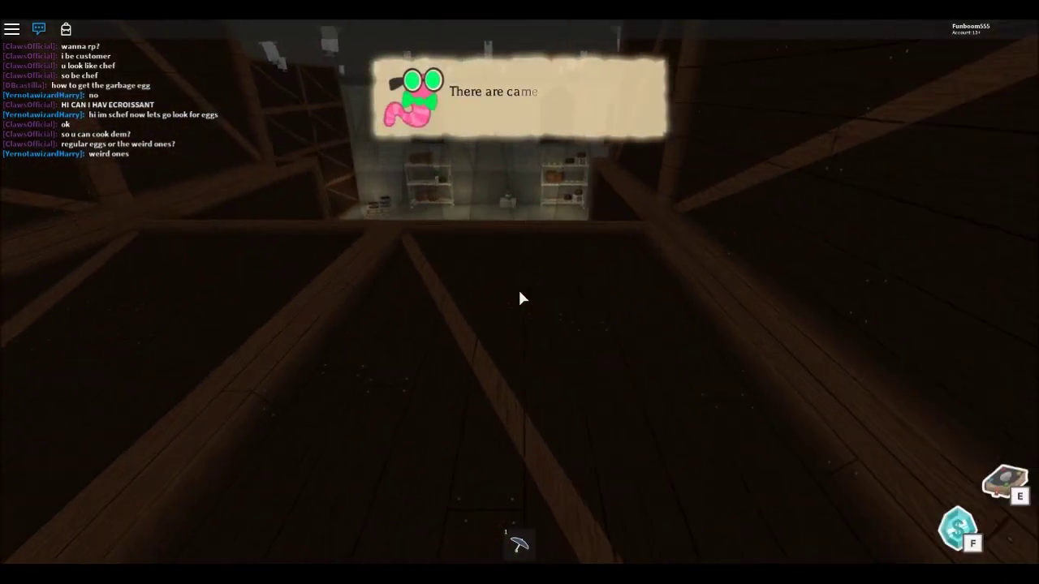
pyautogui.press('w')
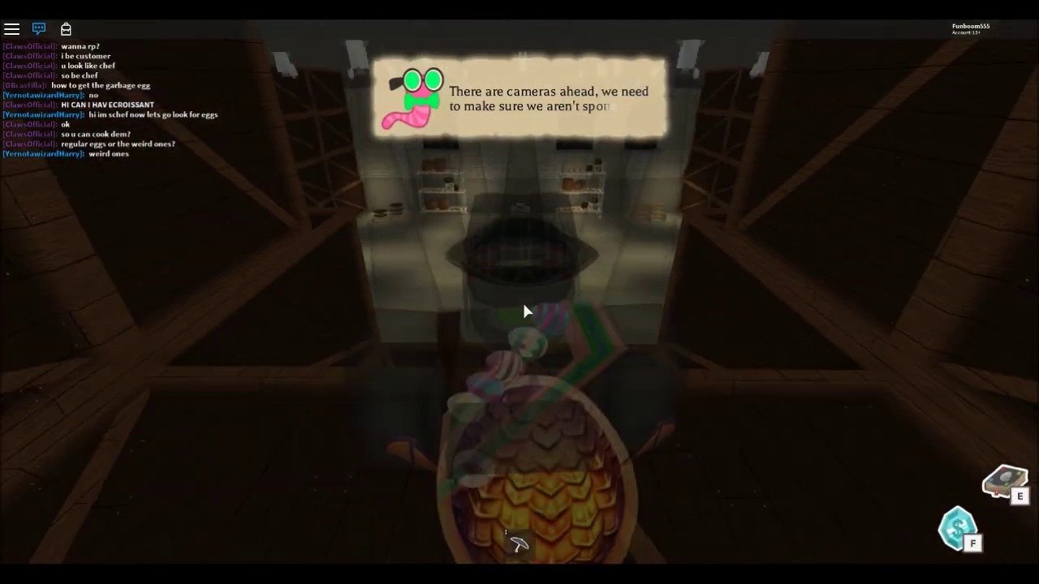
pyautogui.scroll(-3, 526, 310)
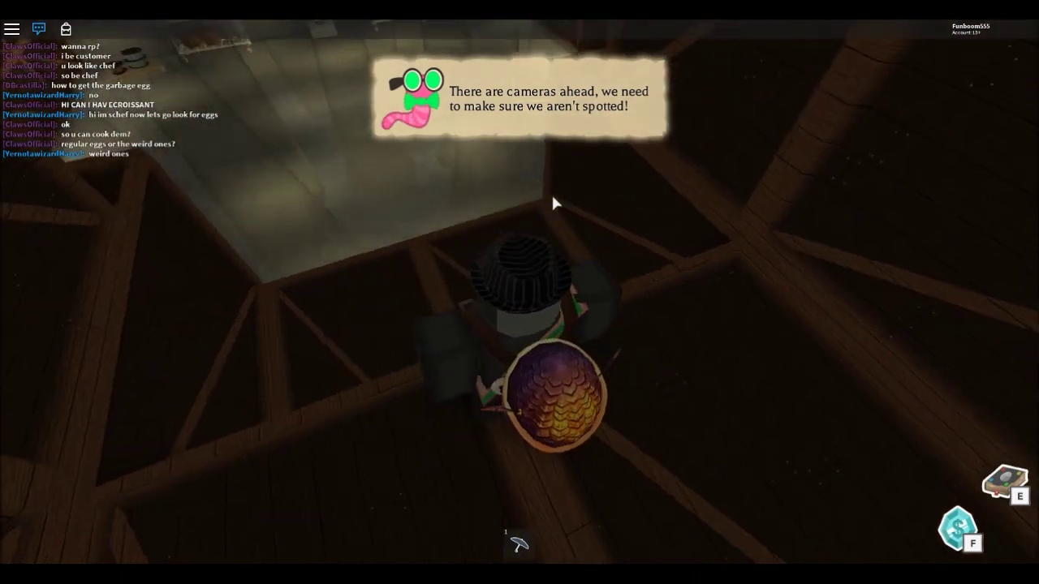
pyautogui.scroll(5, 551, 192)
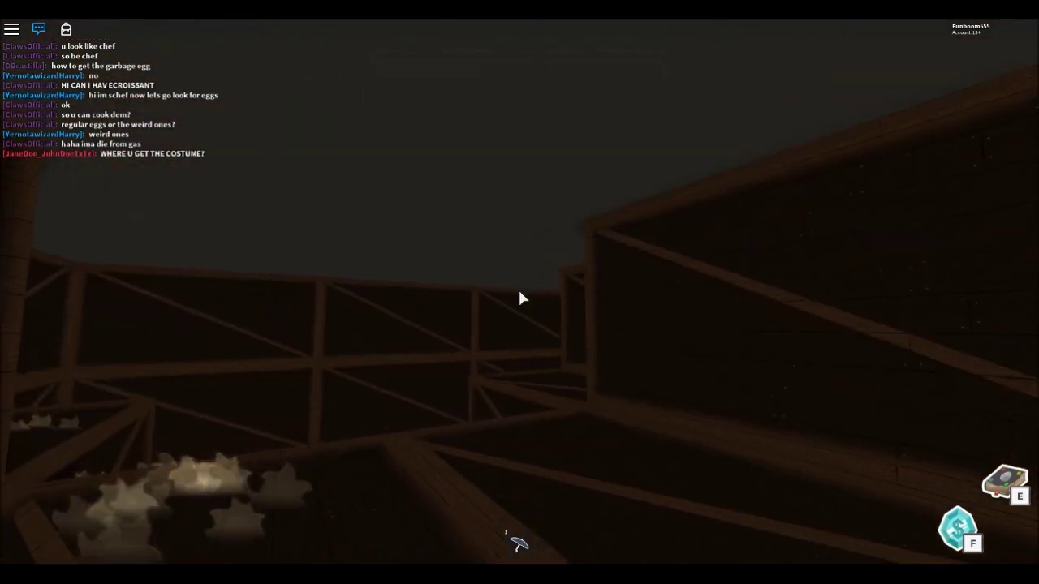
pyautogui.press('w')
pyautogui.press('w')
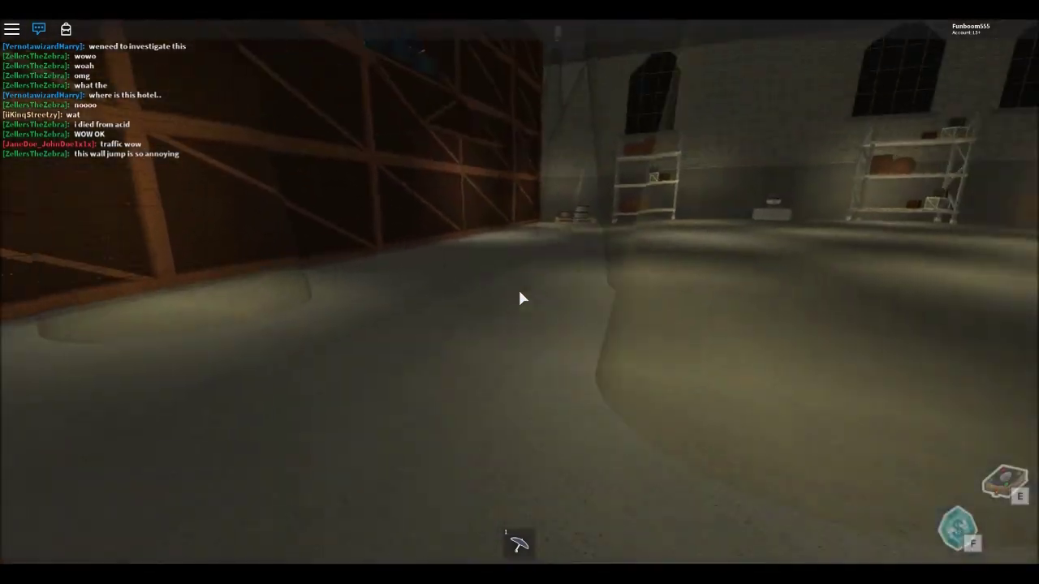
pyautogui.press('w')
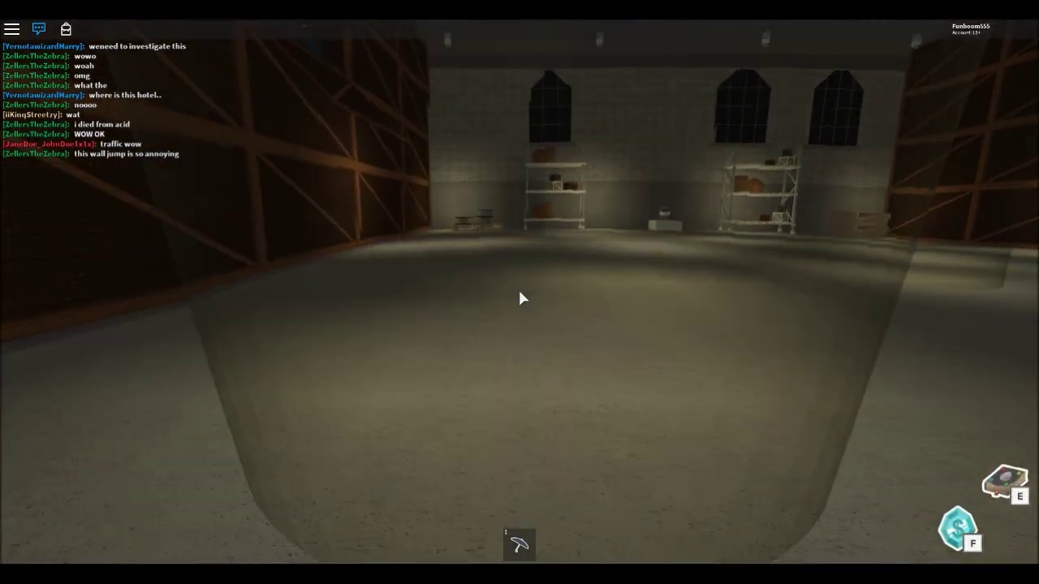
pyautogui.press('w')
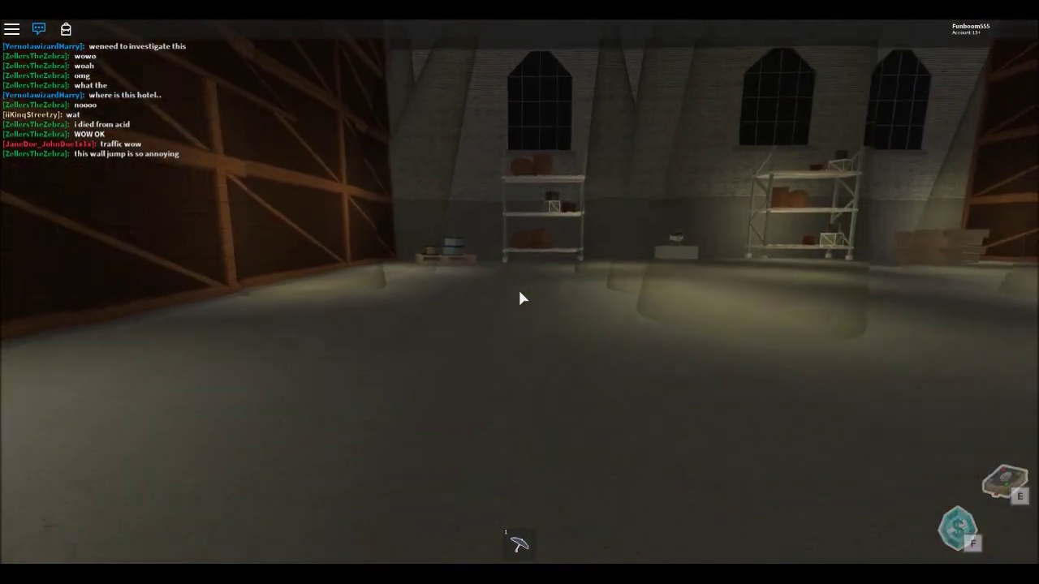
pyautogui.press('w')
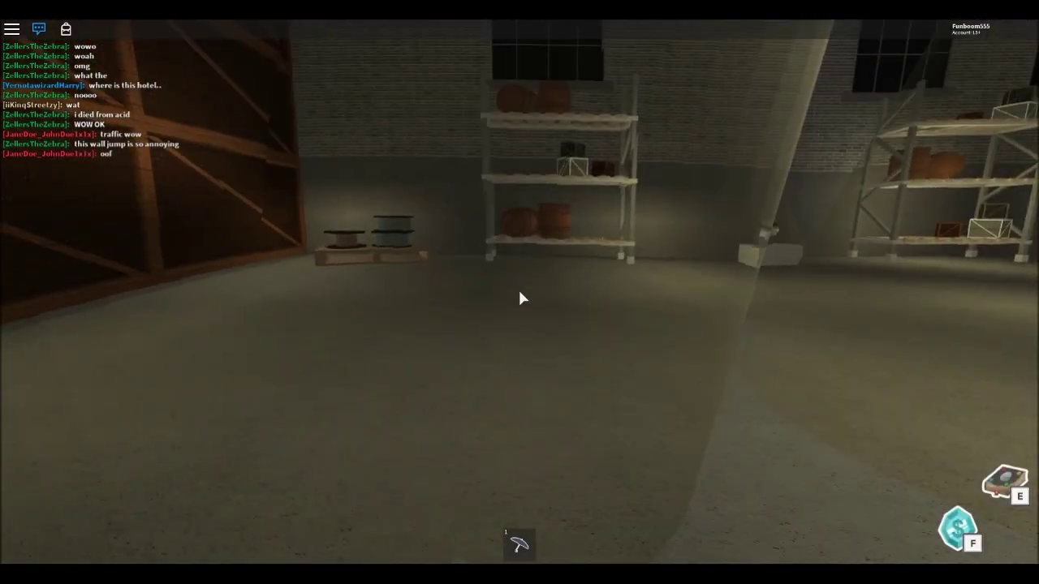
pyautogui.press('w')
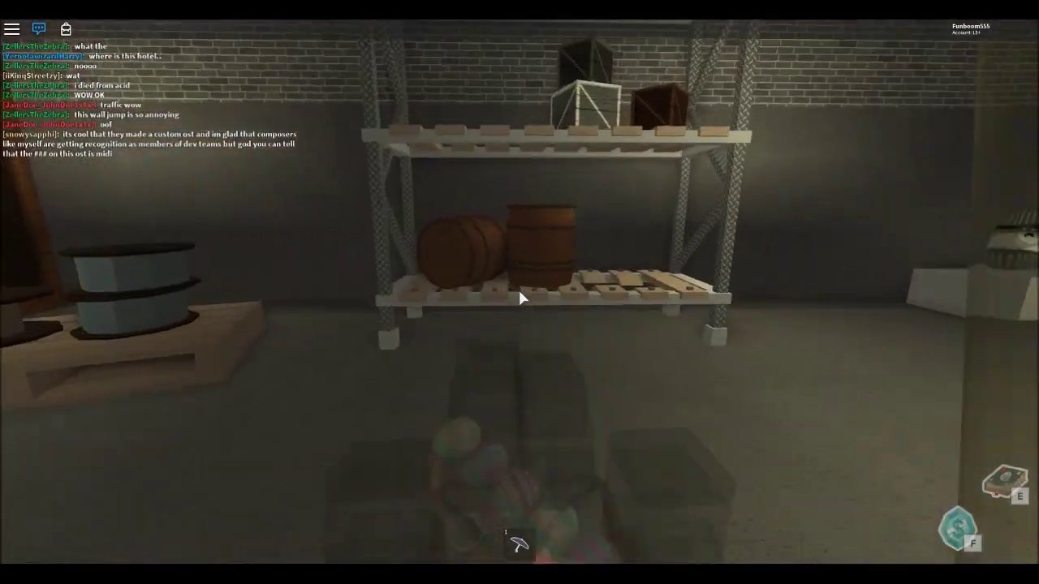
pyautogui.scroll(-3, 522, 298)
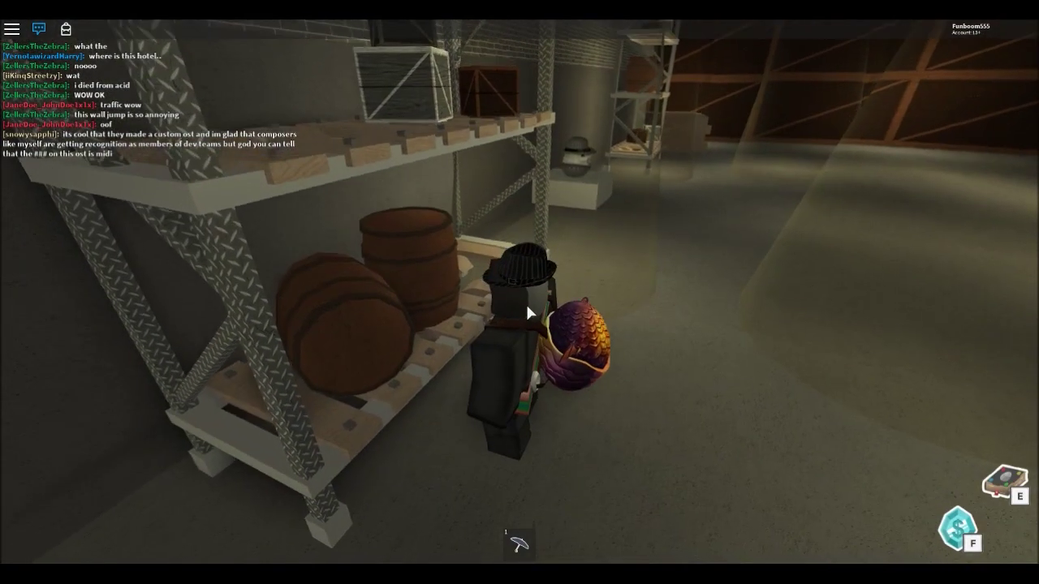